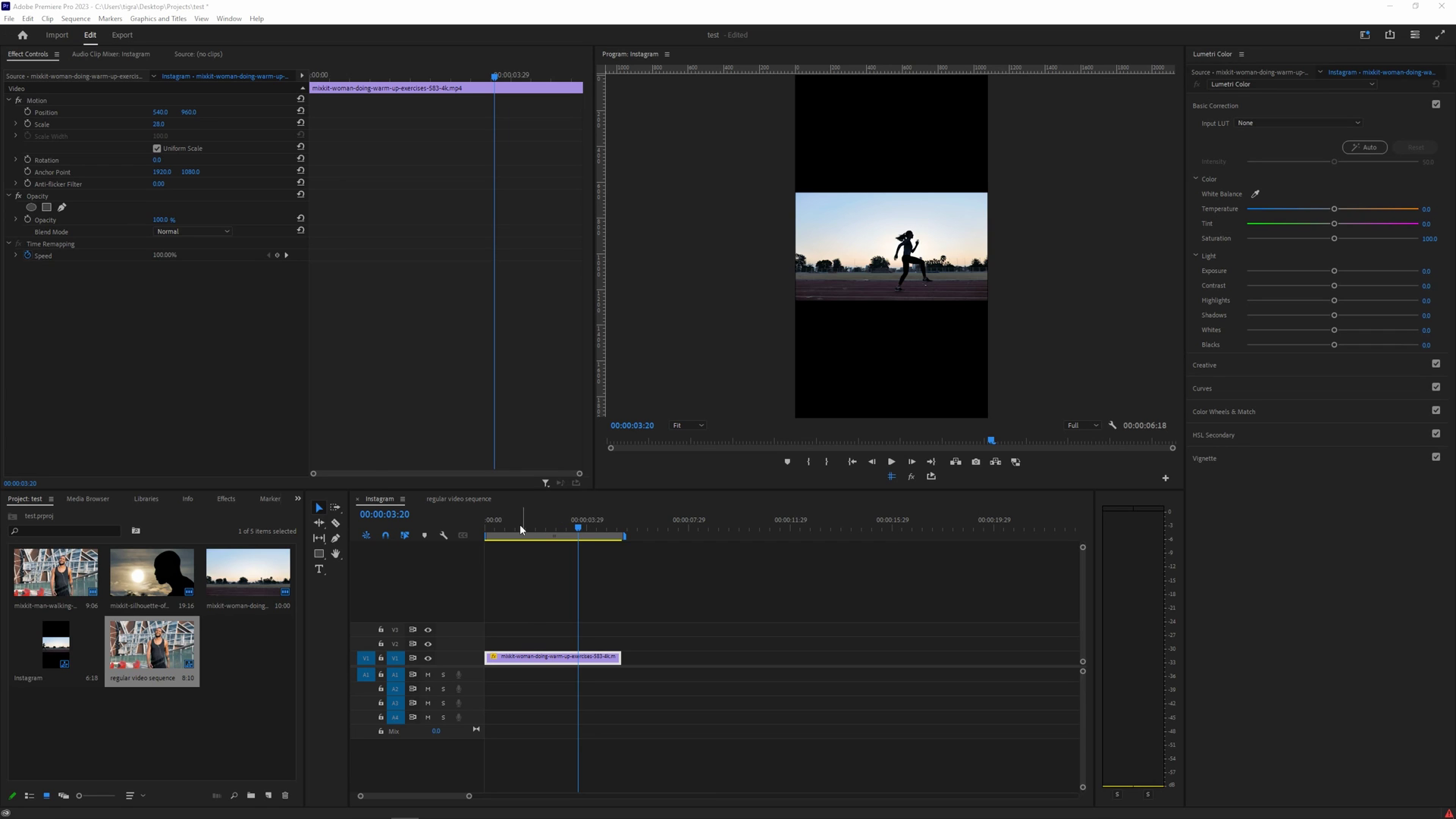
# Scrub the Instagram sequence to preview the wide running clip inside the 9:16 frame.
pyautogui.moveTo(522, 523)
pyautogui.mouseDown()
pyautogui.moveTo(540, 528)
pyautogui.moveTo(505, 526)
pyautogui.moveTo(567, 527)
pyautogui.mouseUp()
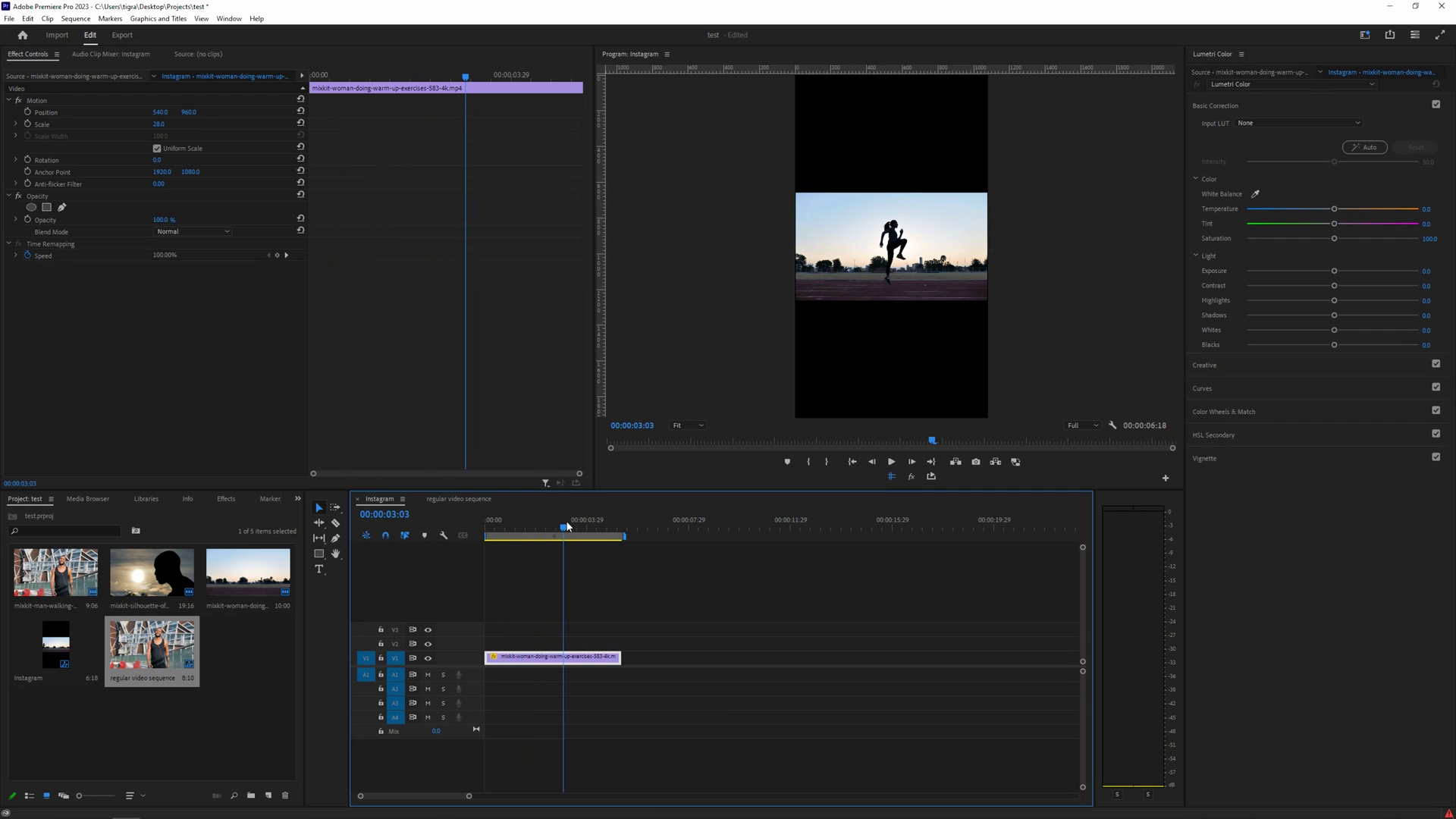
pyautogui.click(230, 501)
# Apply Auto Reframe to the running clip and scrub through it to check the framing.
pyautogui.click(56, 514)
pyautogui.write('refr')
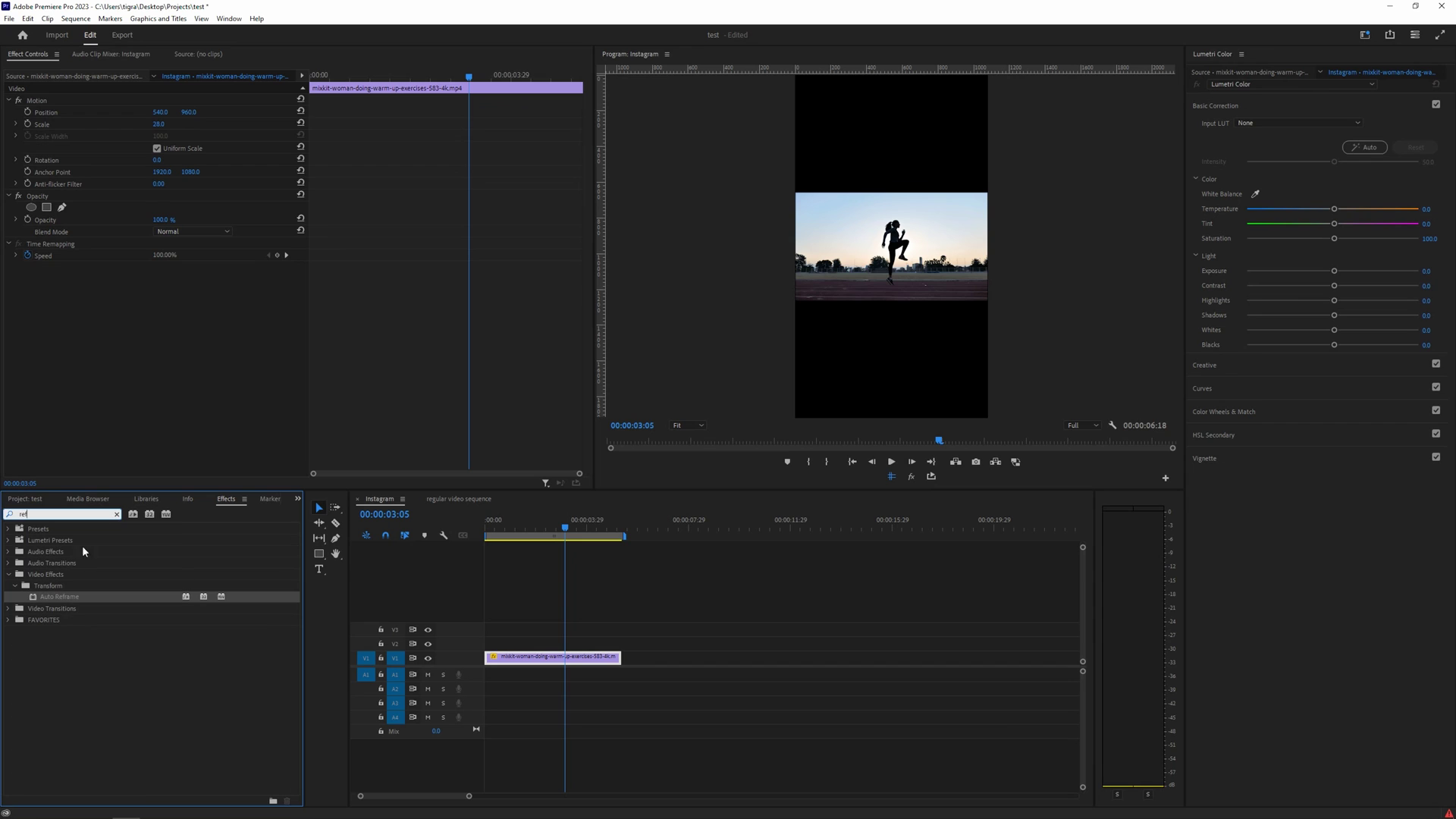
pyautogui.moveTo(55, 598); pyautogui.dragTo(520, 658)
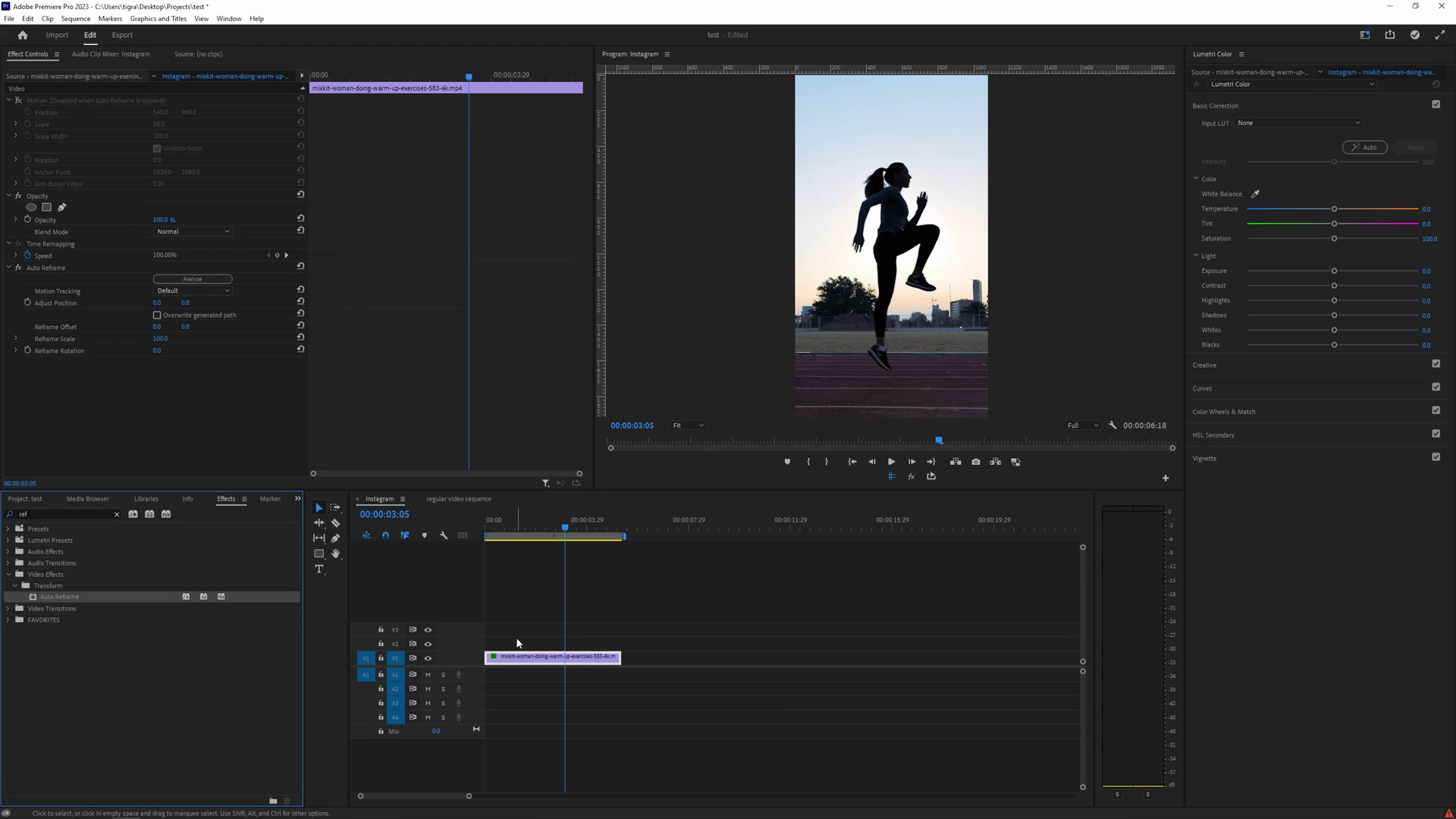
pyautogui.click(494, 520)
pyautogui.moveTo(502, 520); pyautogui.dragTo(585, 519)
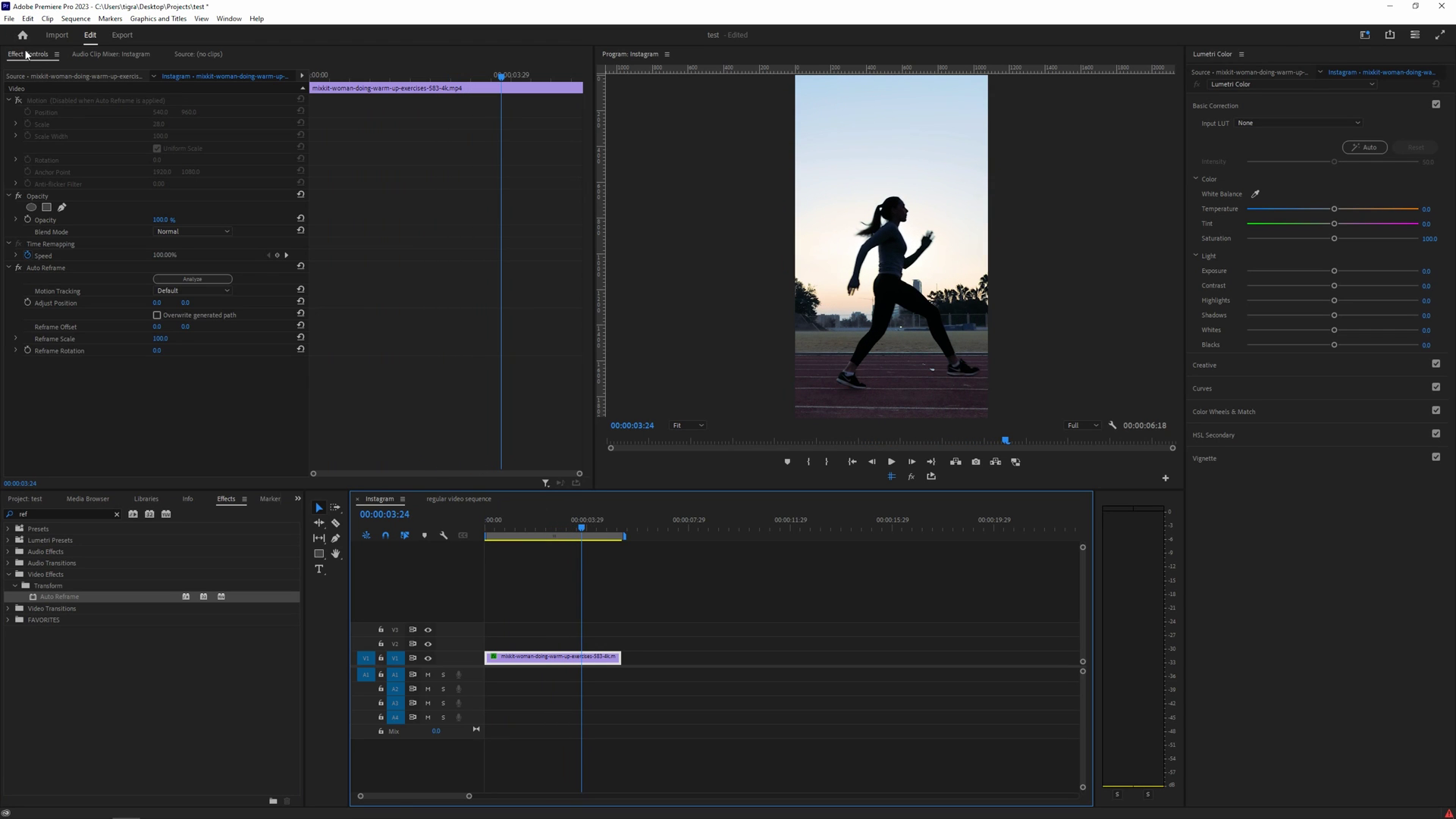
# Keep Auto Reframe motion tracking at Default and enable Overwrite generated path.
pyautogui.click(55, 270)
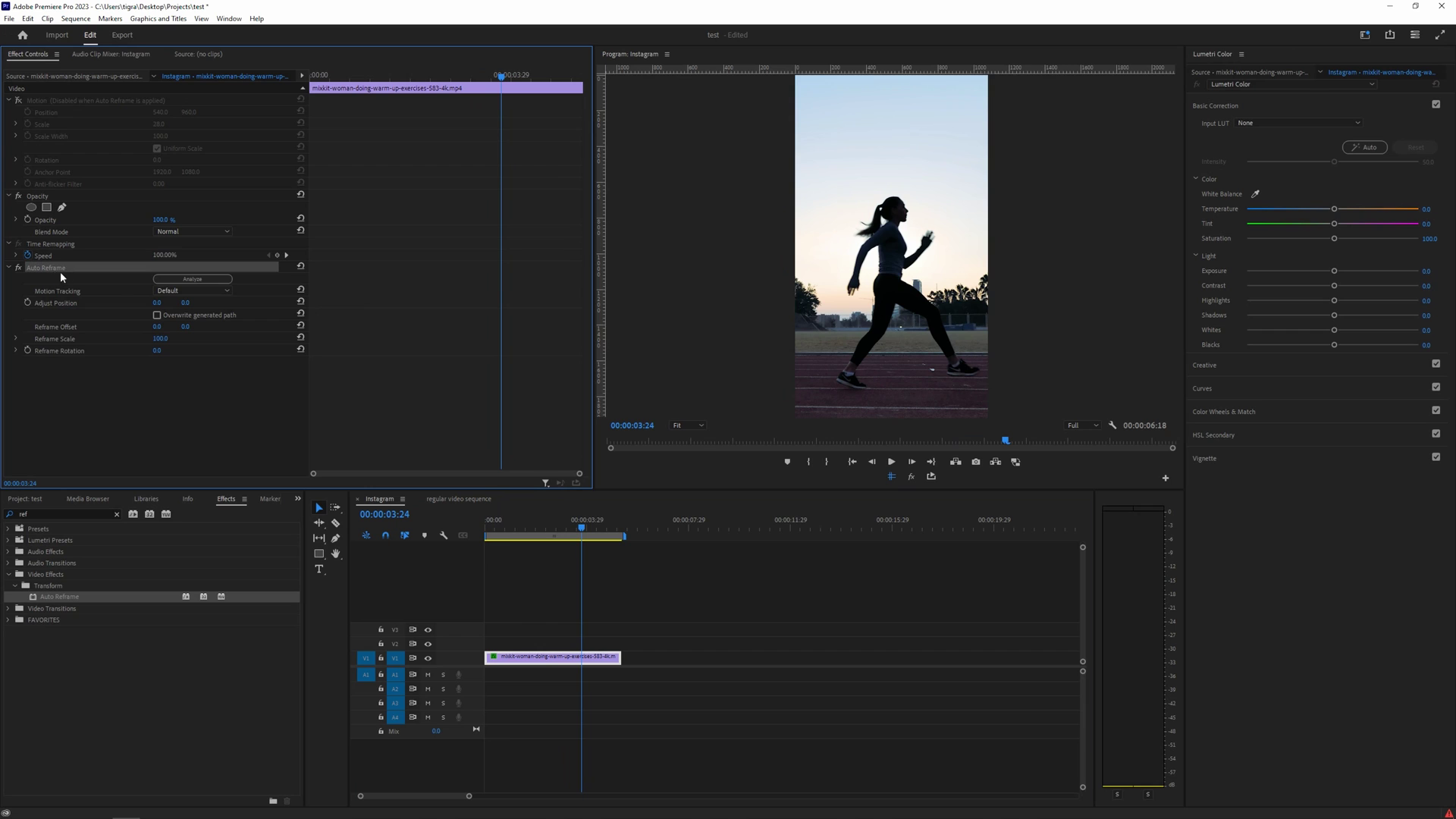
pyautogui.click(215, 291)
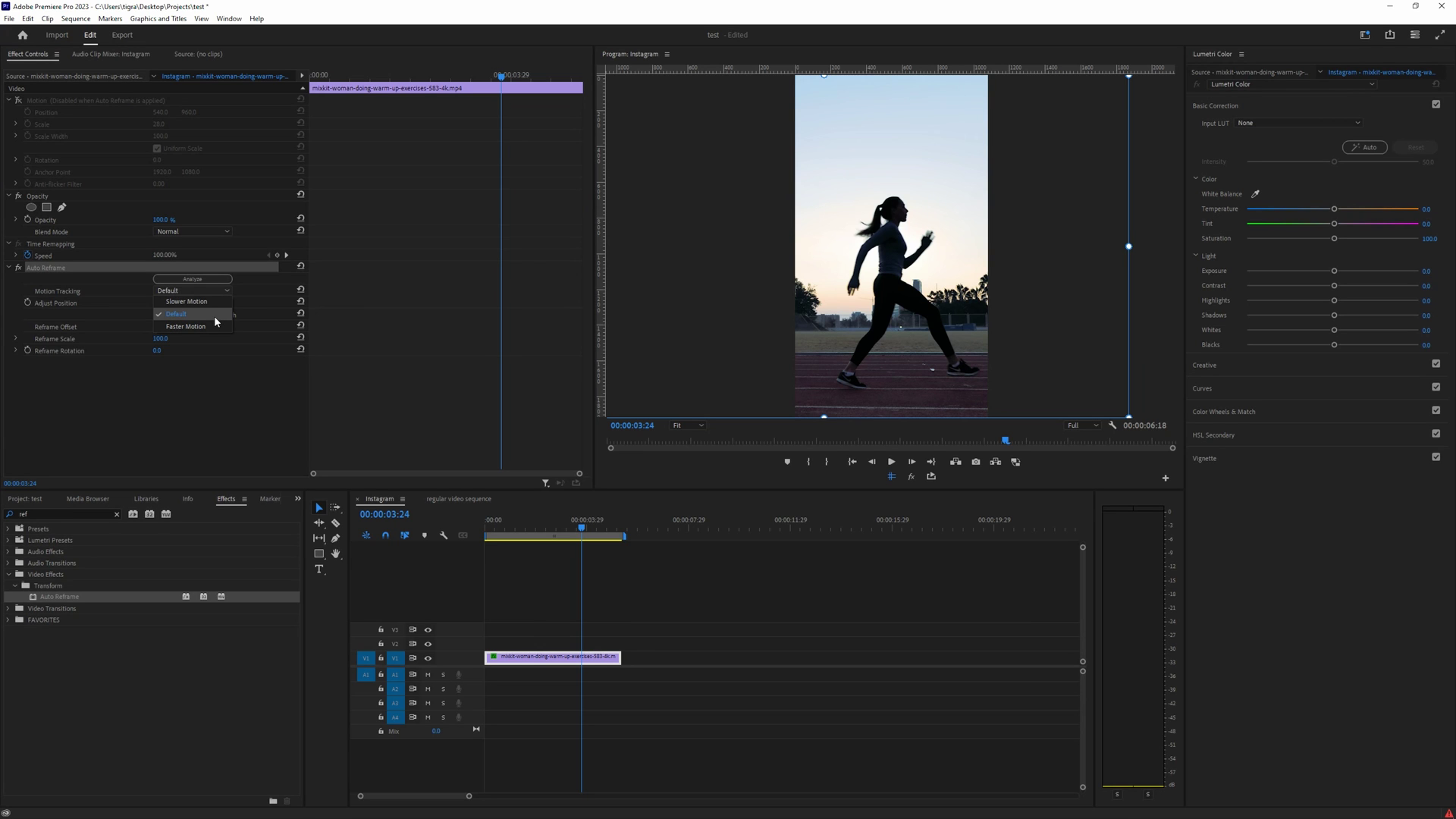
pyautogui.click(214, 315)
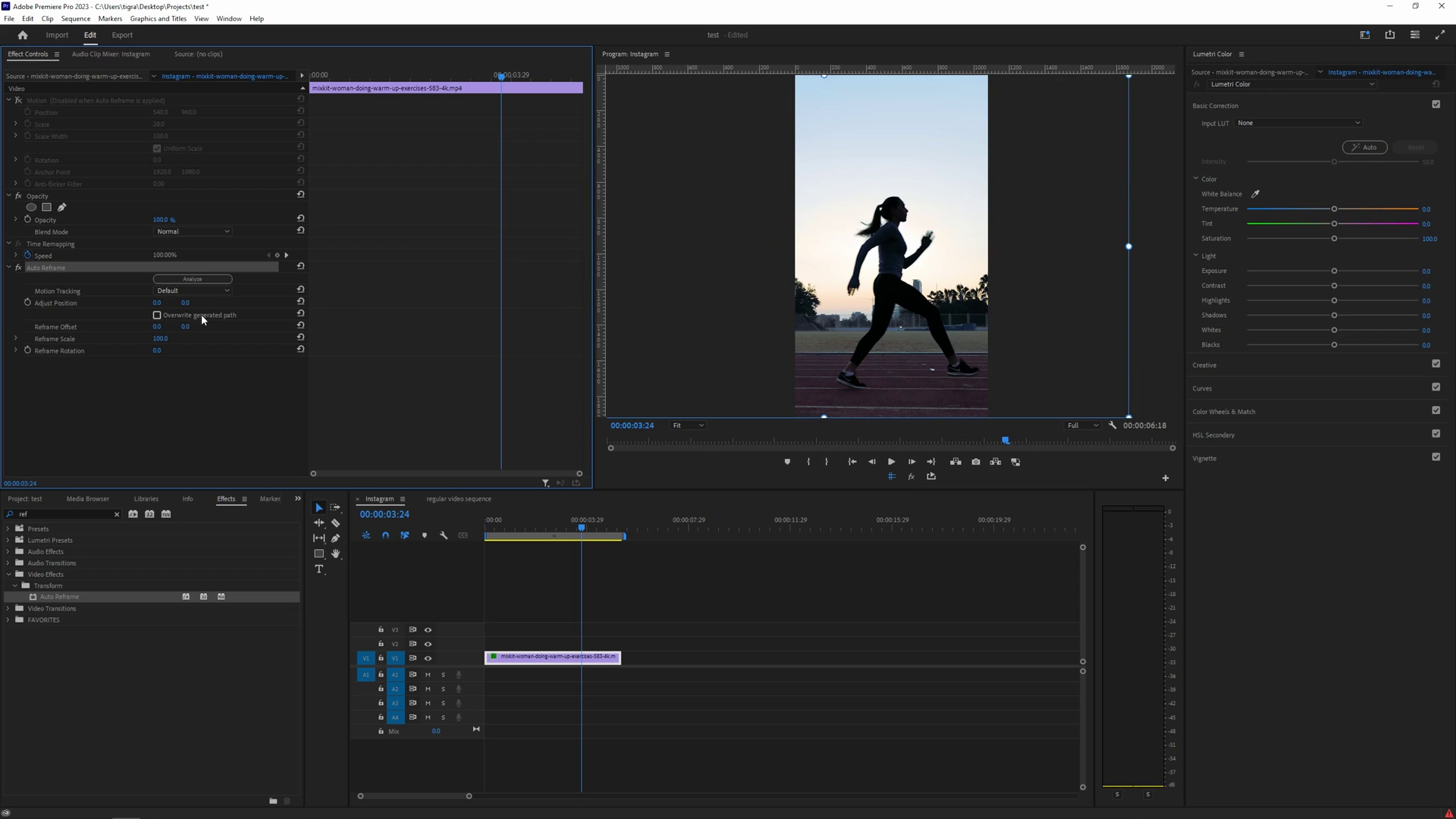
pyautogui.click(201, 313)
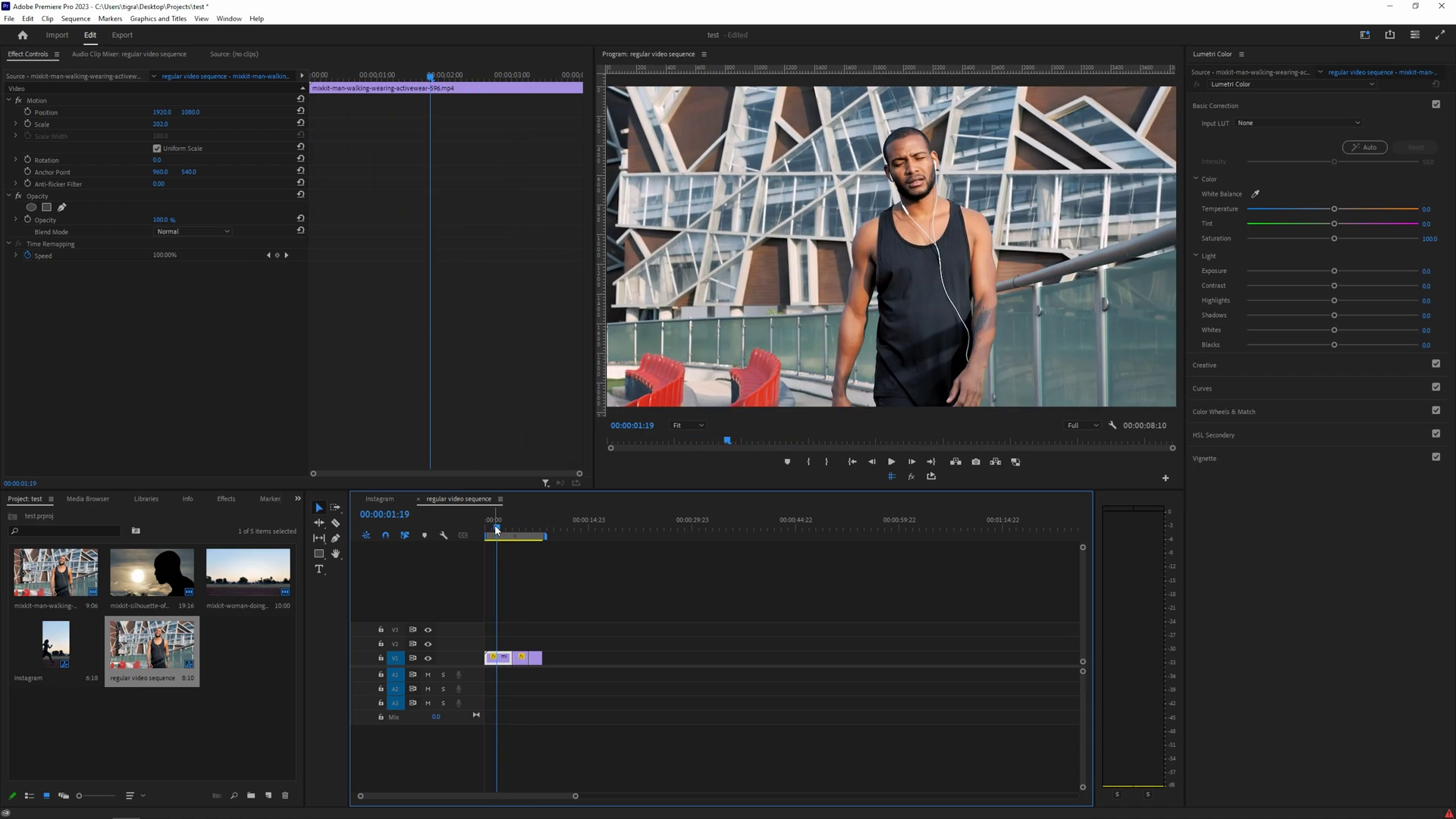
# Auto-reframe the regular video sequence to Square 1:1 with Default tracking and clips not nested.
pyautogui.rightClick(156, 642)
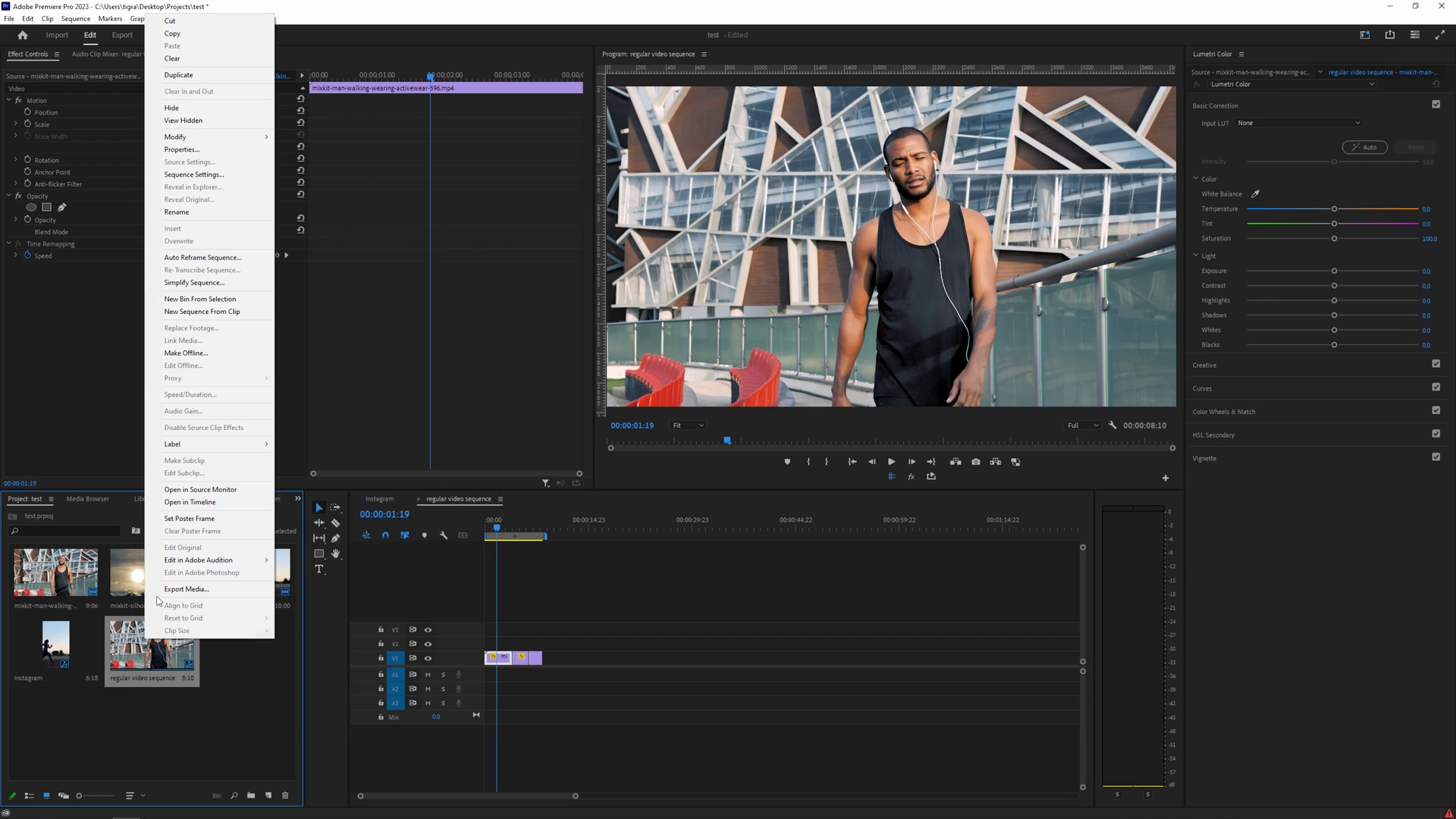
pyautogui.click(203, 257)
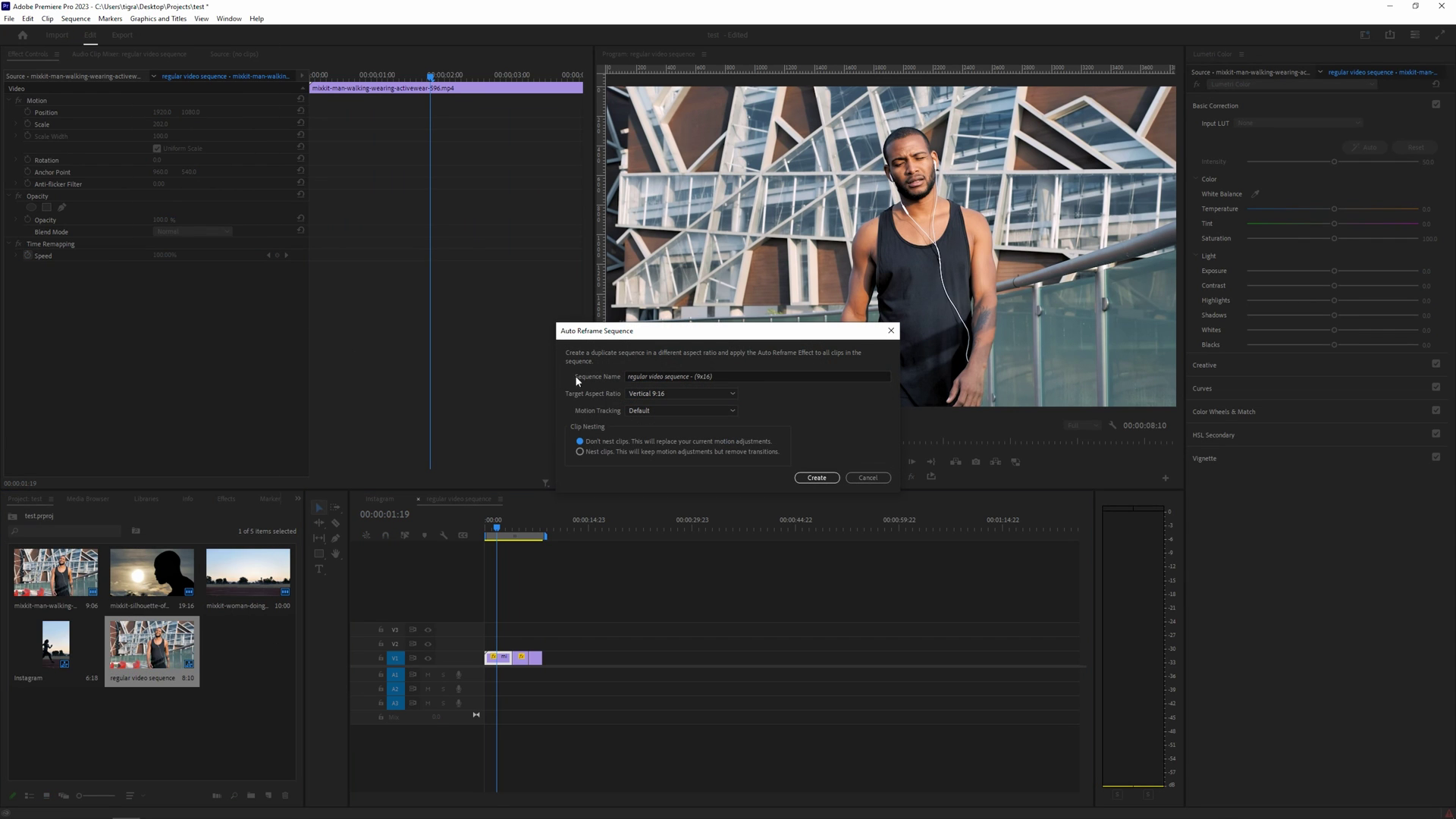
pyautogui.moveTo(627, 376); pyautogui.dragTo(751, 380)
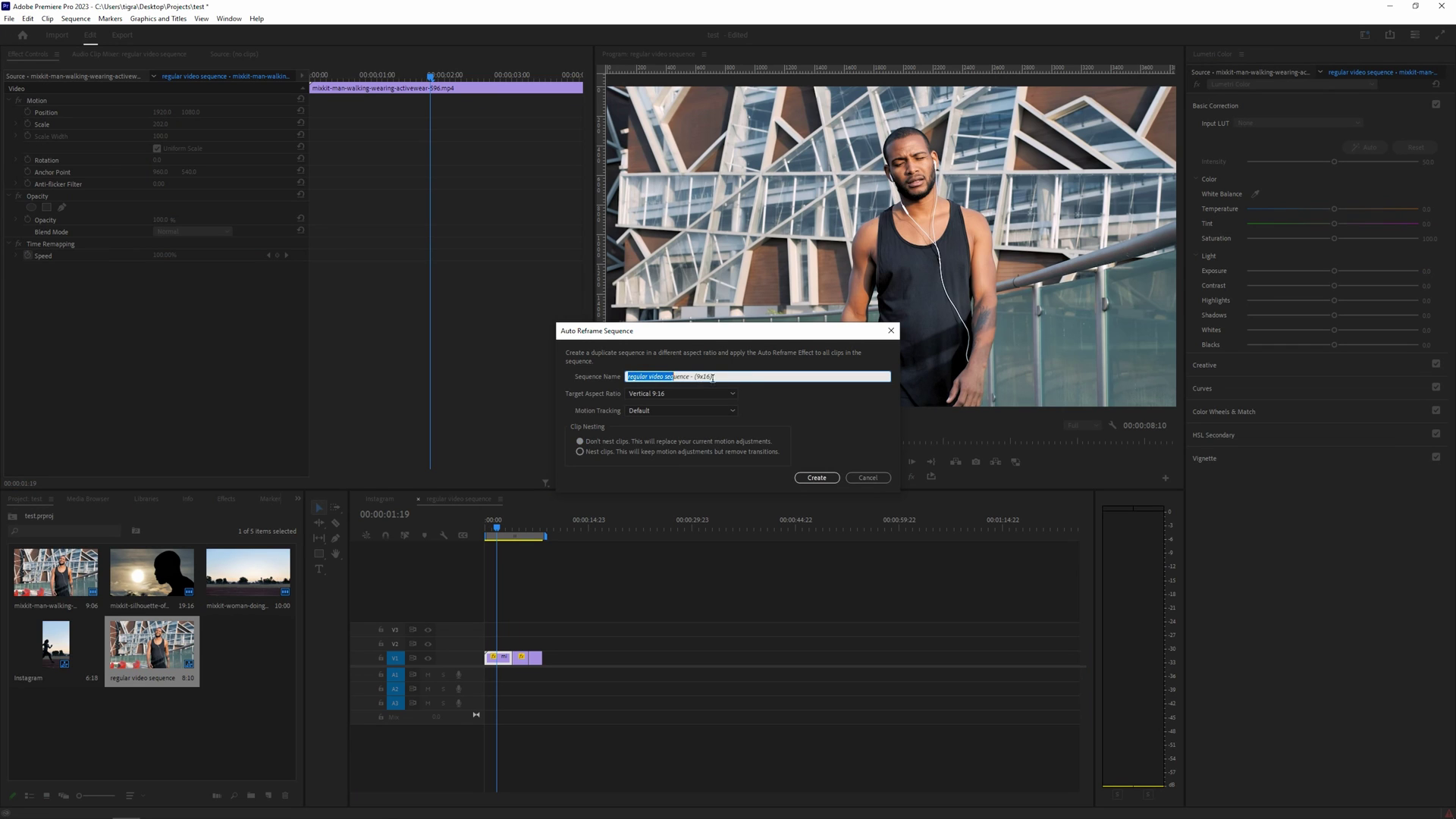
pyautogui.click(691, 392)
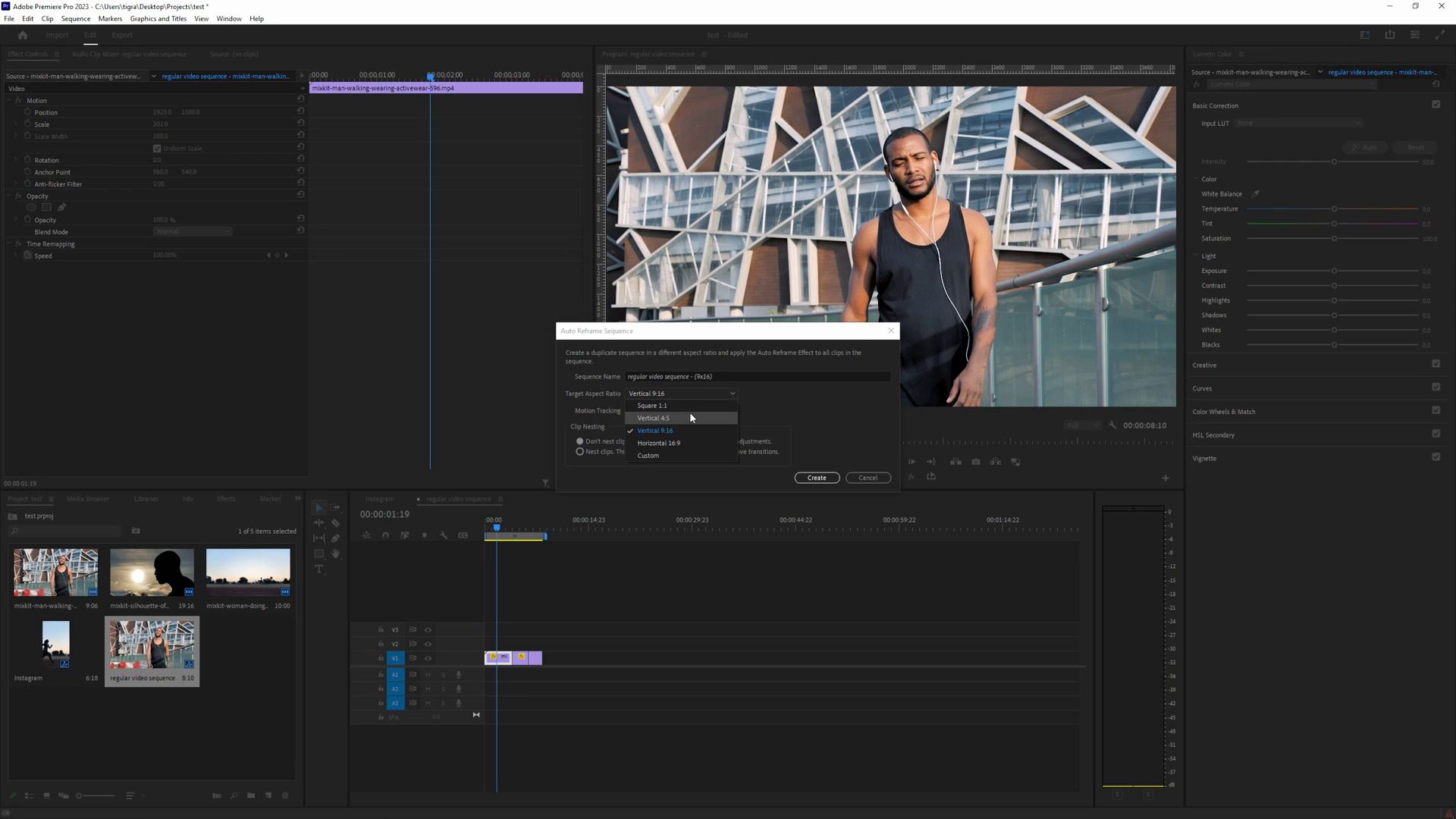
pyautogui.click(689, 406)
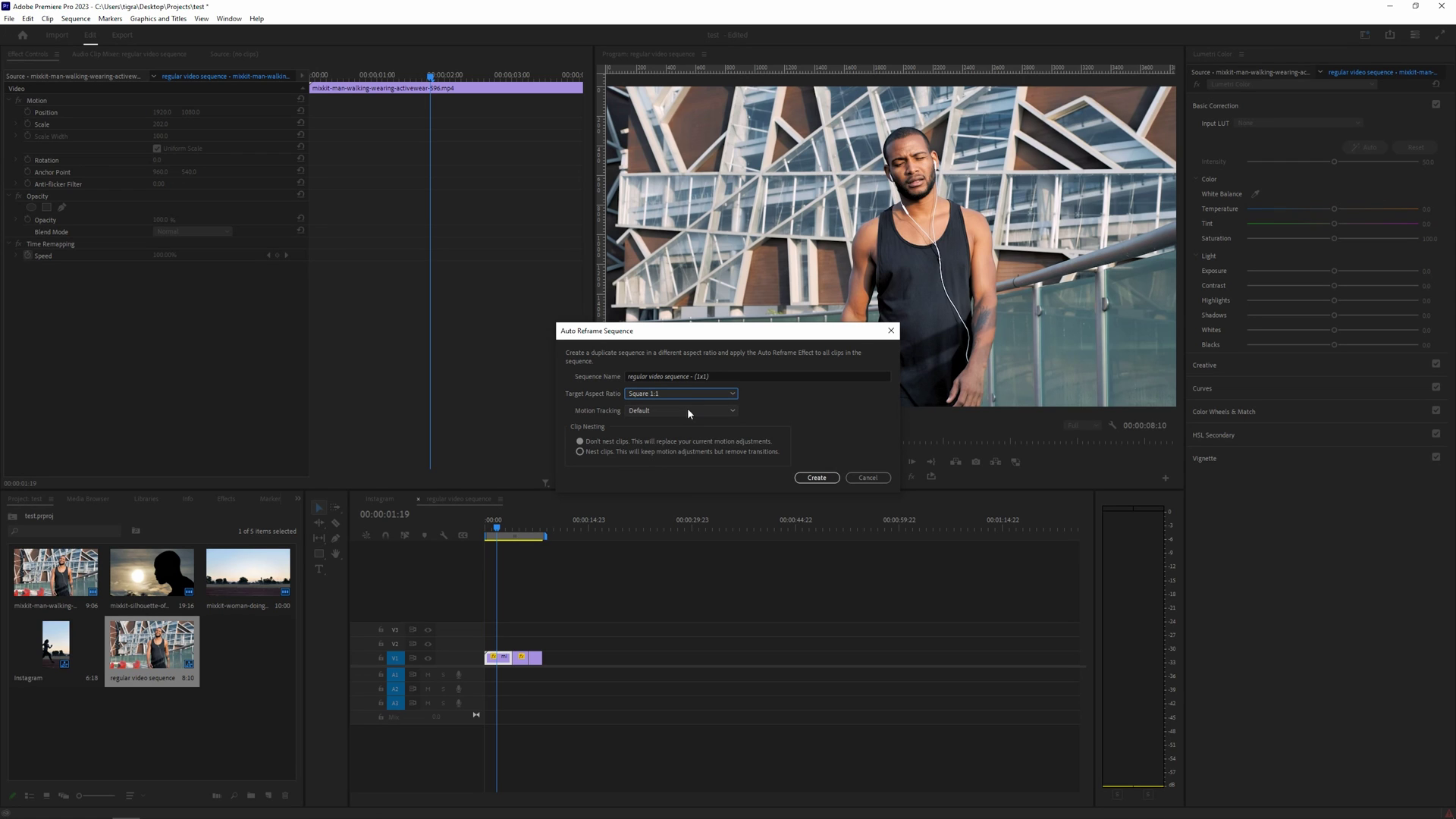
pyautogui.click(684, 409)
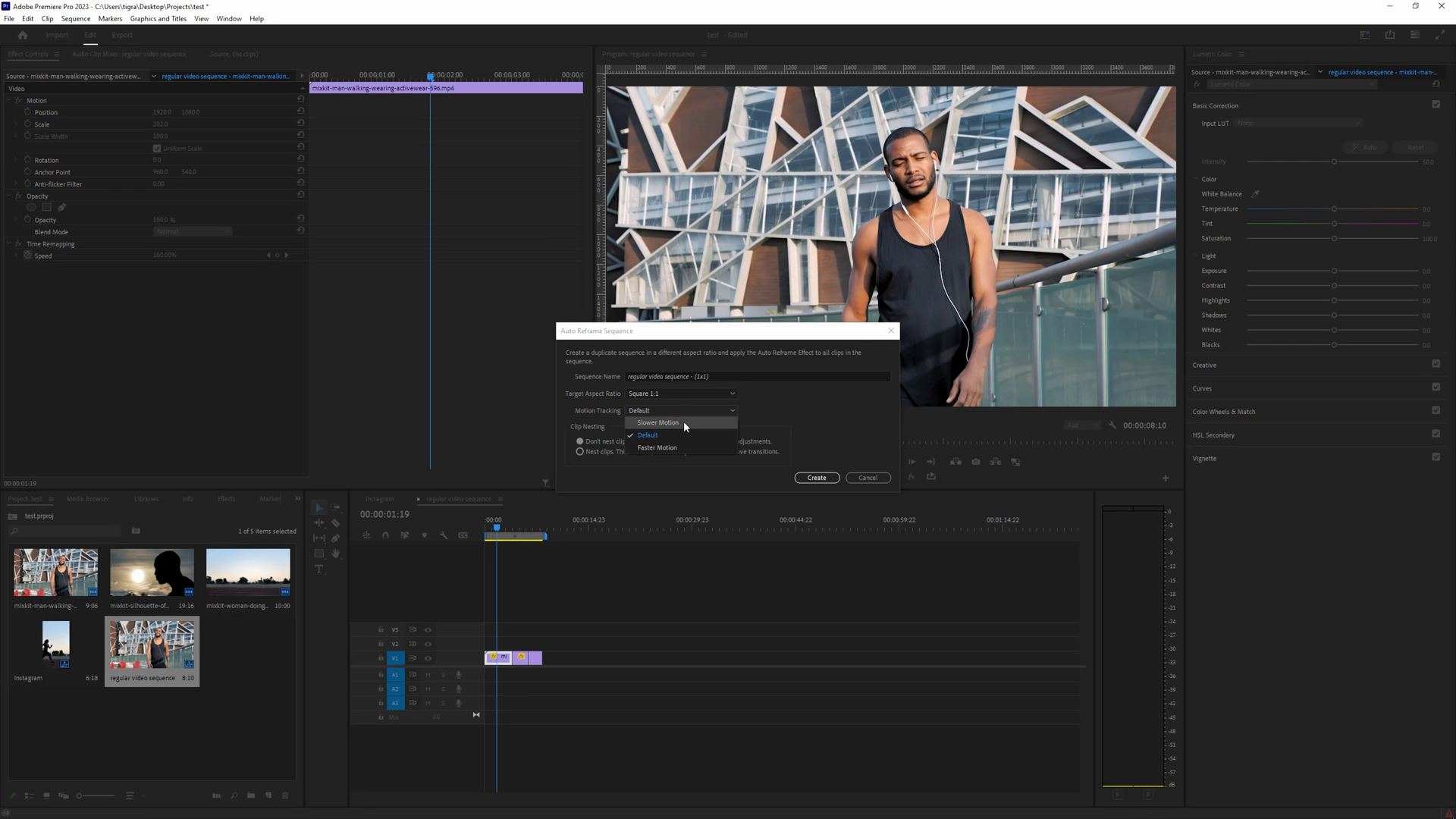
pyautogui.click(692, 436)
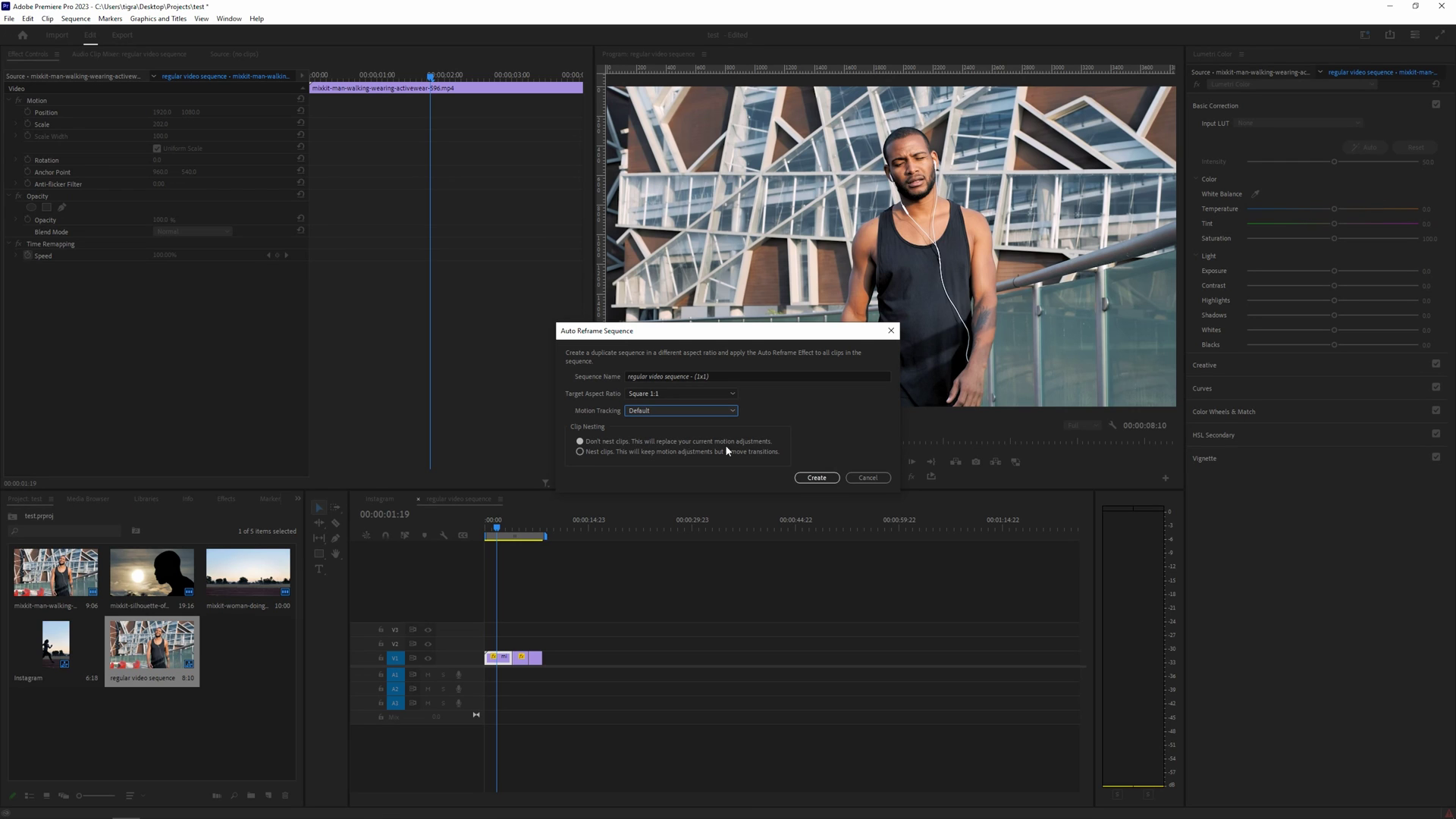
pyautogui.click(683, 451)
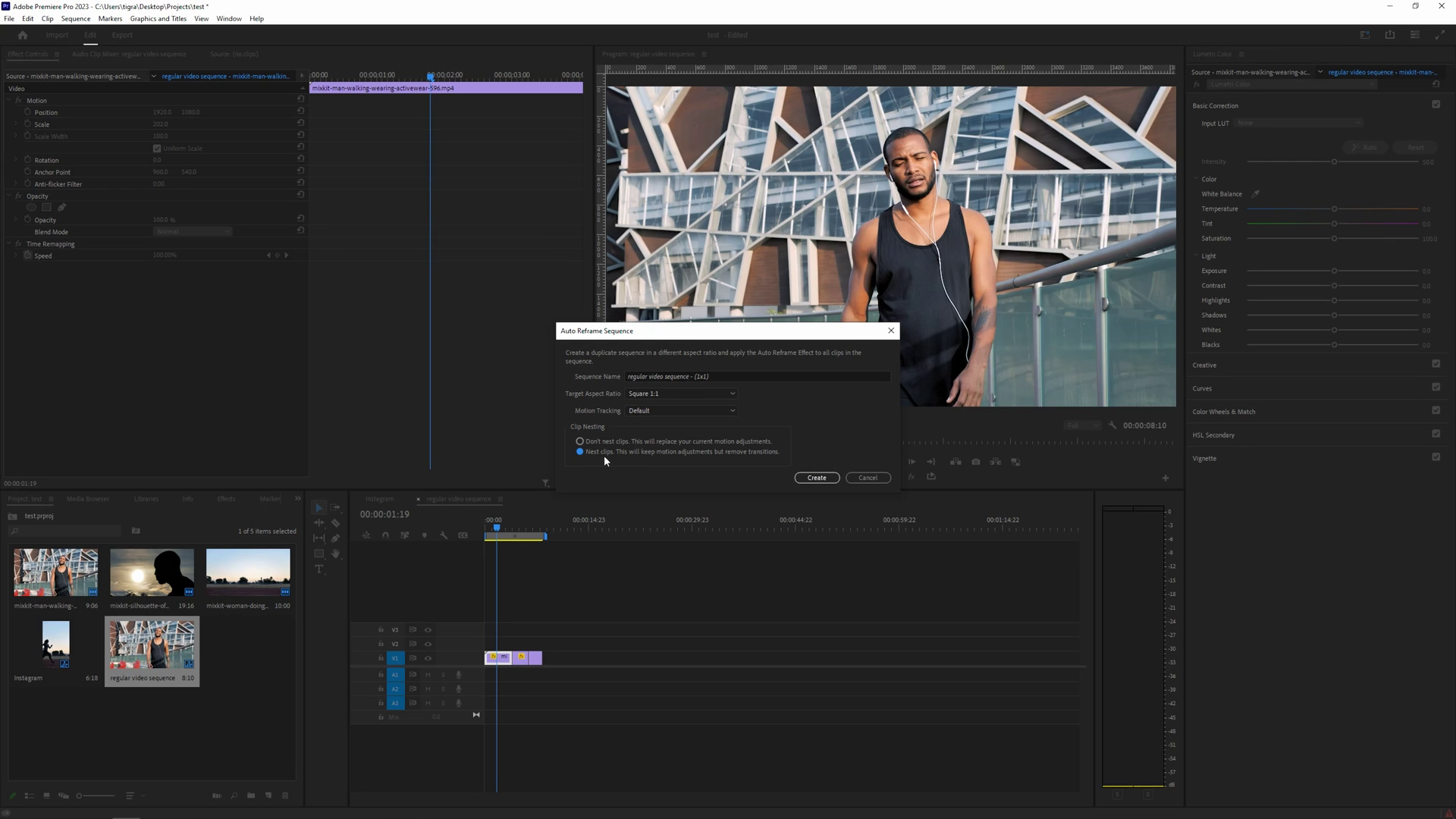
pyautogui.click(670, 440)
pyautogui.click(814, 478)
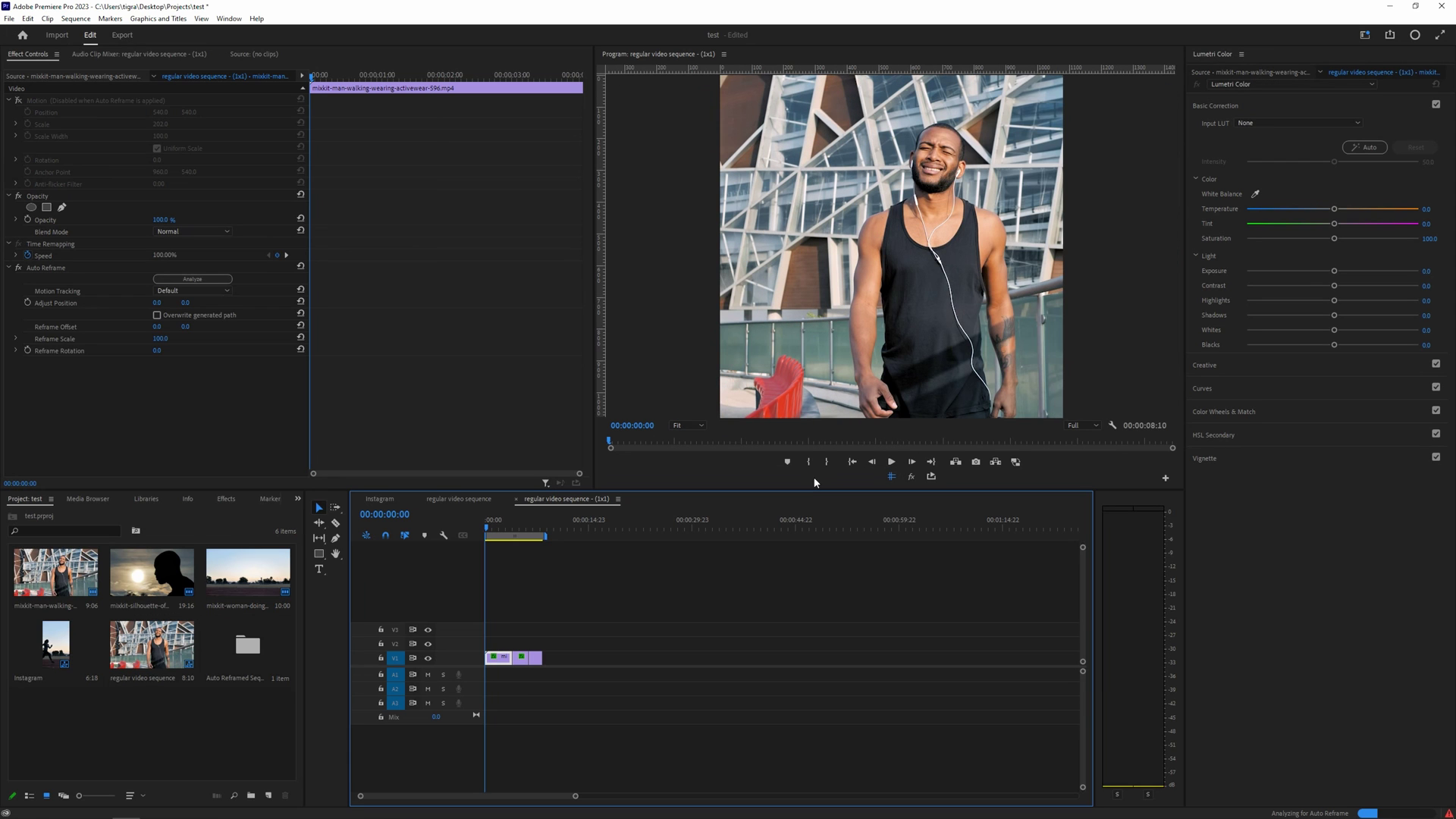